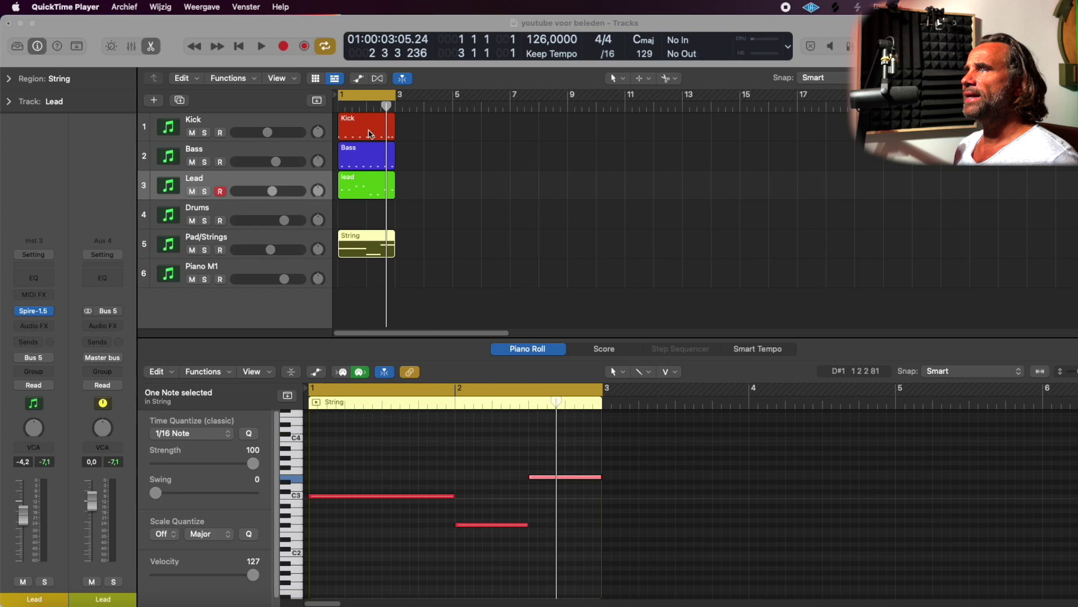
# Audition the Lead track soloed, and again with the Pad/Strings track soloed alongside it
pyautogui.click(207, 194)
pyautogui.press('space')
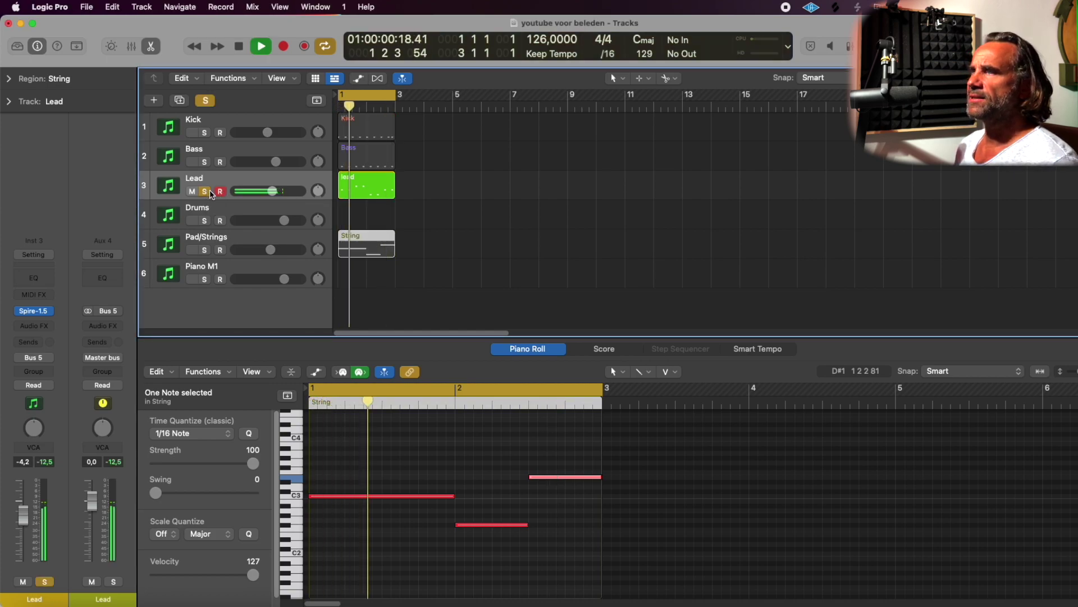
pyautogui.press('space')
pyautogui.click(204, 250)
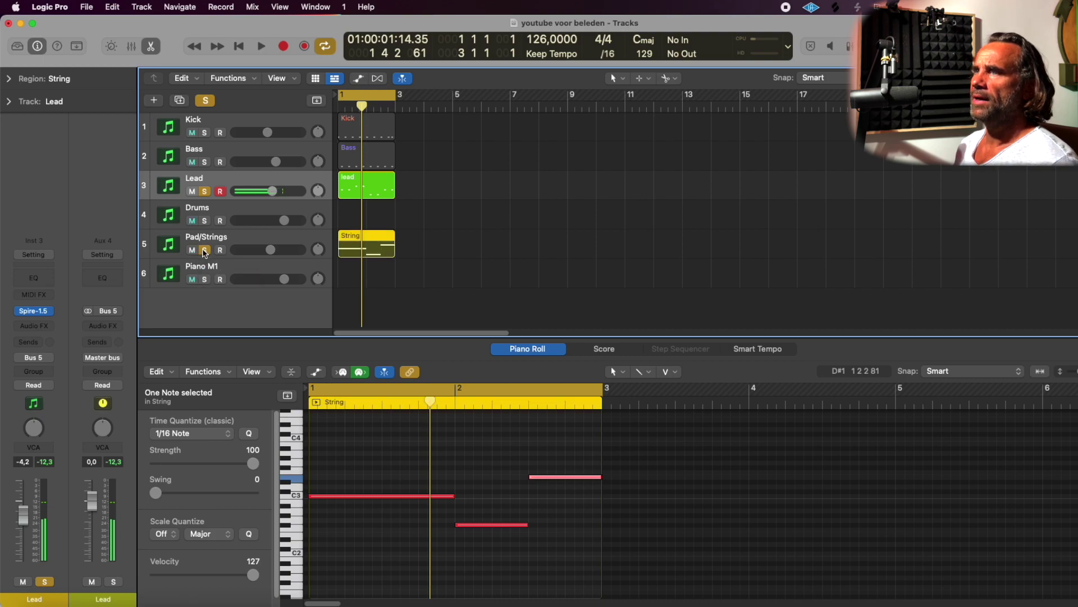
pyautogui.press('space')
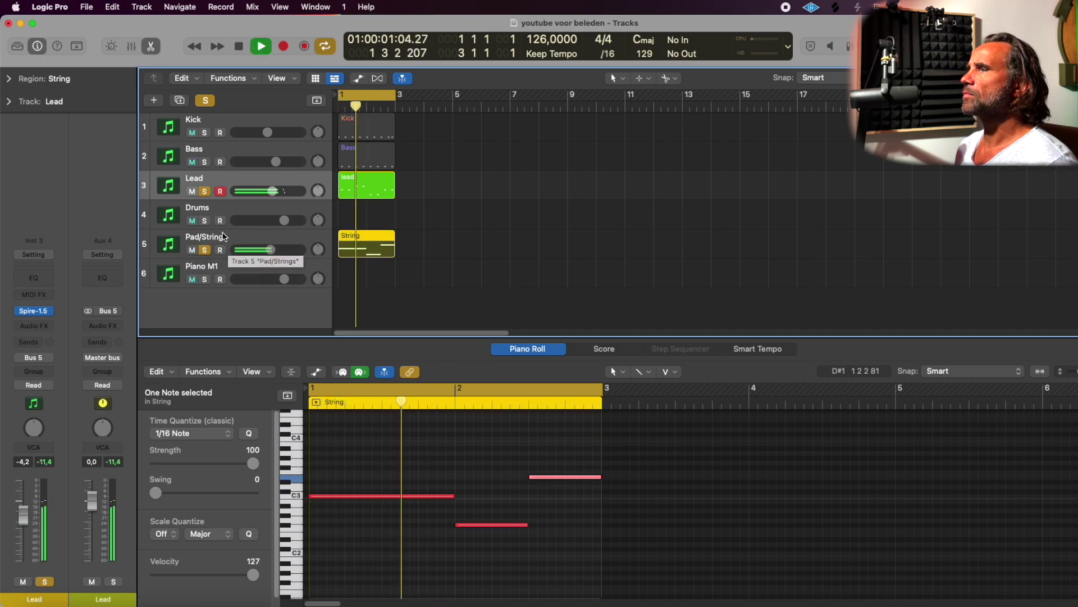
# Unsolo the Lead and Pad/Strings tracks and play the full two-bar loop with all tracks
pyautogui.click(205, 192)
pyautogui.click(206, 250)
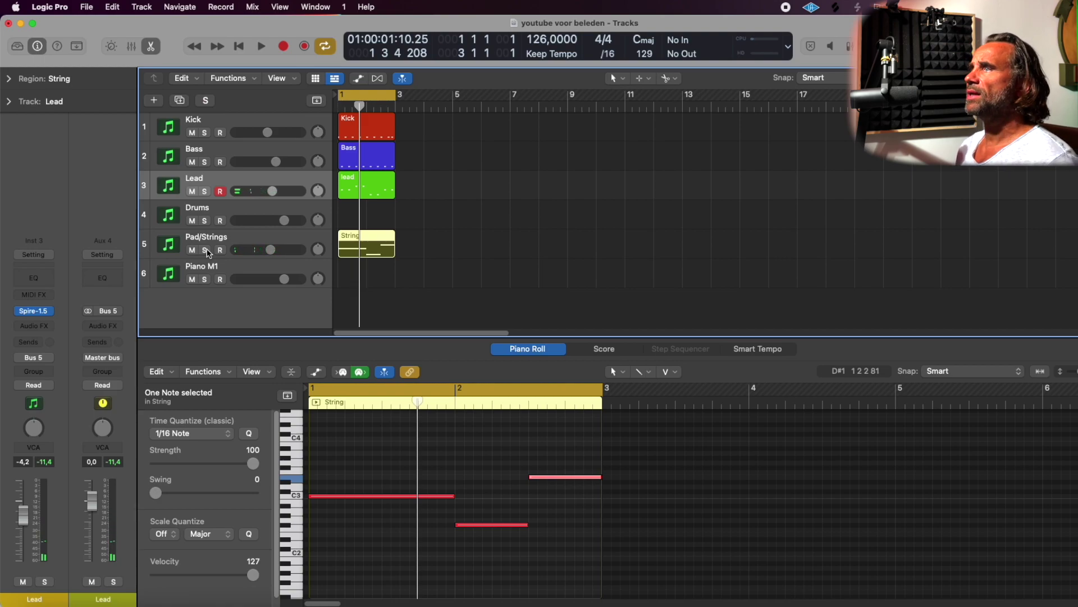
pyautogui.press('space')
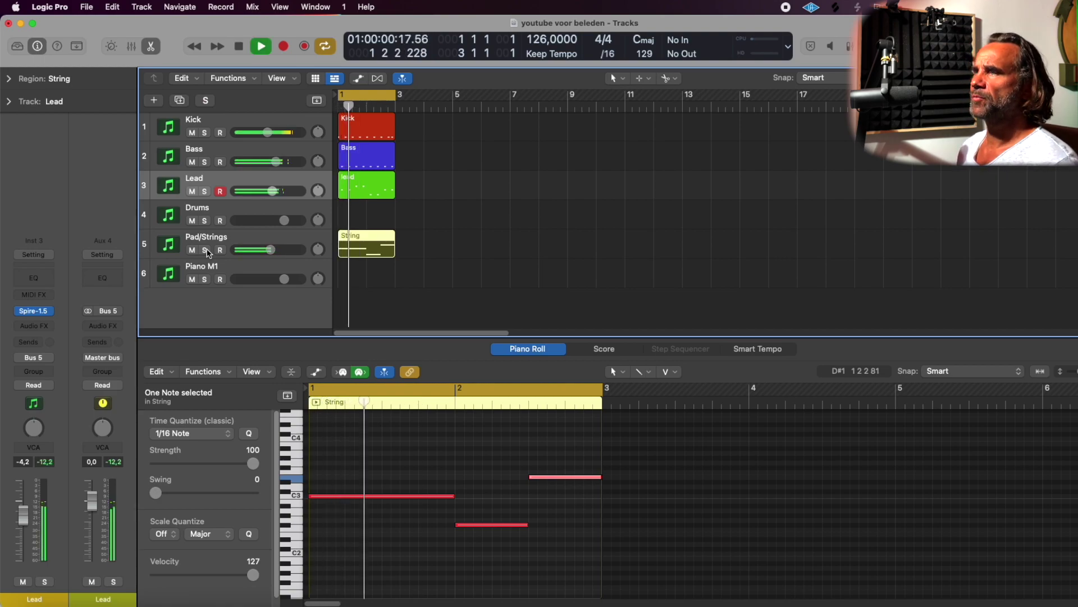
pyautogui.press('space')
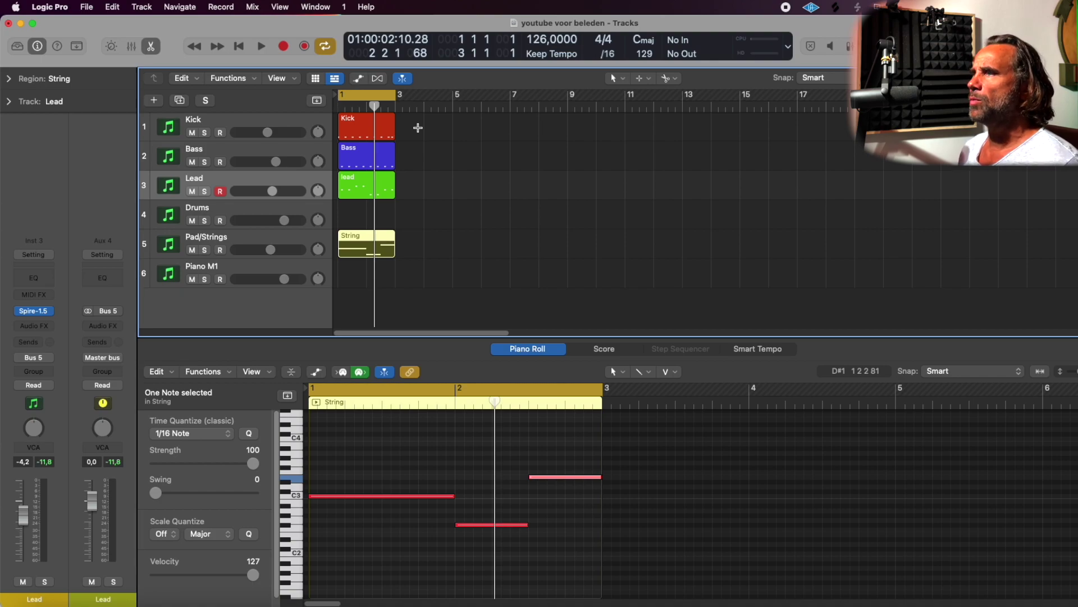
# Place four consecutive copies of the Kick, Bass, lead and String regions from bar 5 to bar 13 and cycle bars 5 to 7
pyautogui.press('super+r')
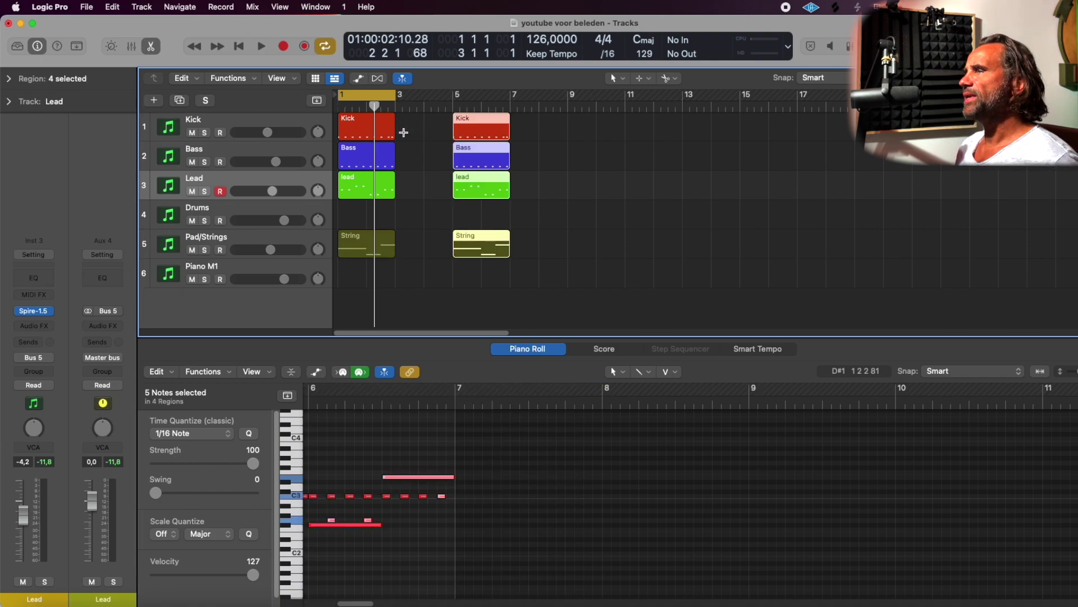
pyautogui.moveTo(475, 125); pyautogui.dragTo(649, 133)
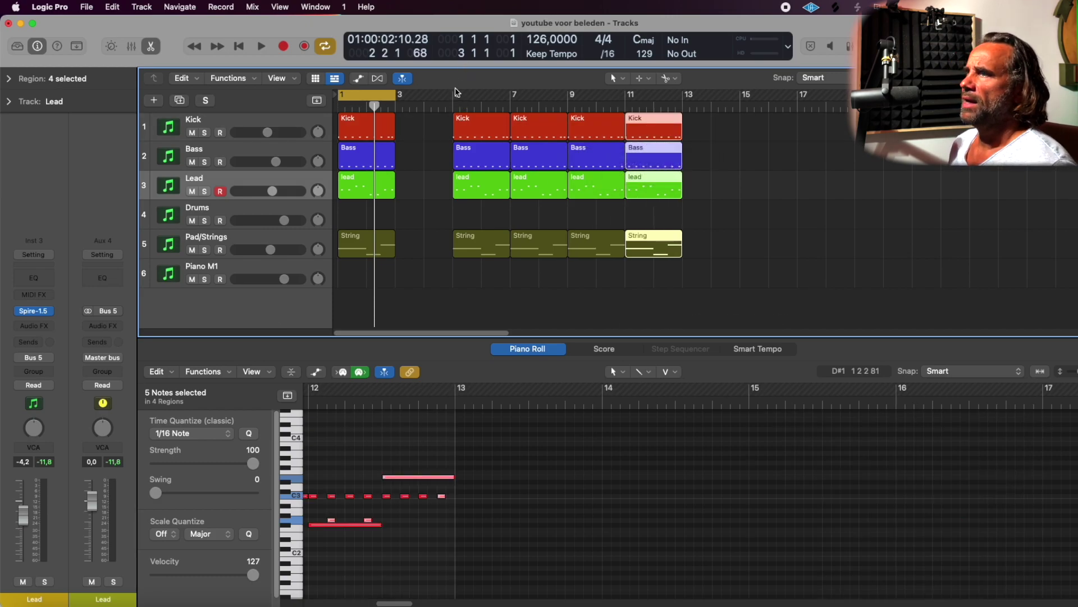
pyautogui.moveTo(454, 96); pyautogui.dragTo(499, 103)
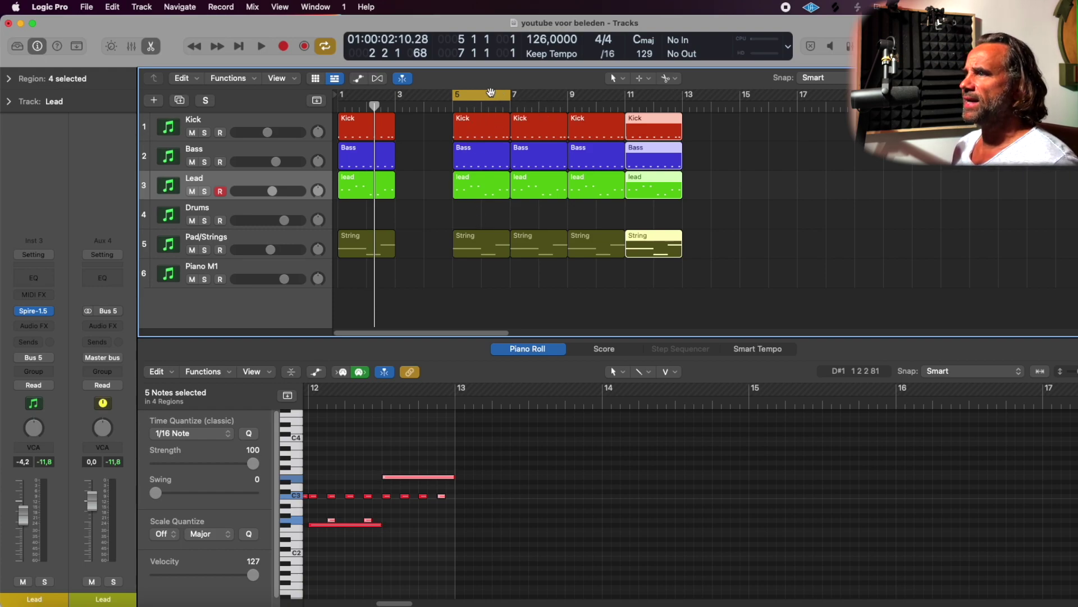
# Cycle bars 7 to 9, mute the second, fourth and sixth notes of that section's Kick region, and play it back
pyautogui.moveTo(491, 94); pyautogui.dragTo(548, 97)
pyautogui.click(544, 128)
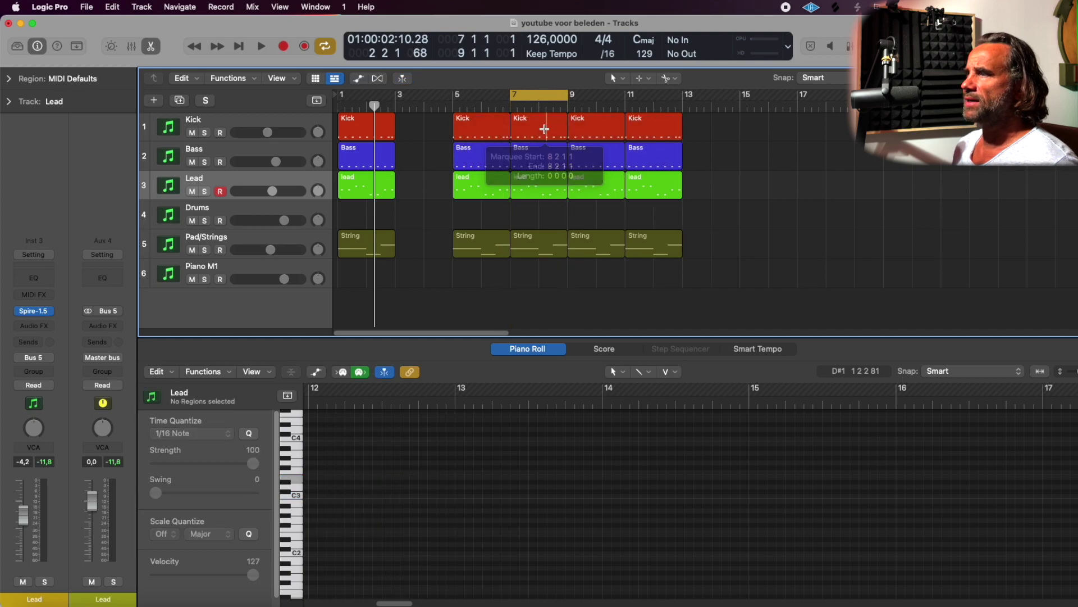
pyautogui.doubleClick(548, 128)
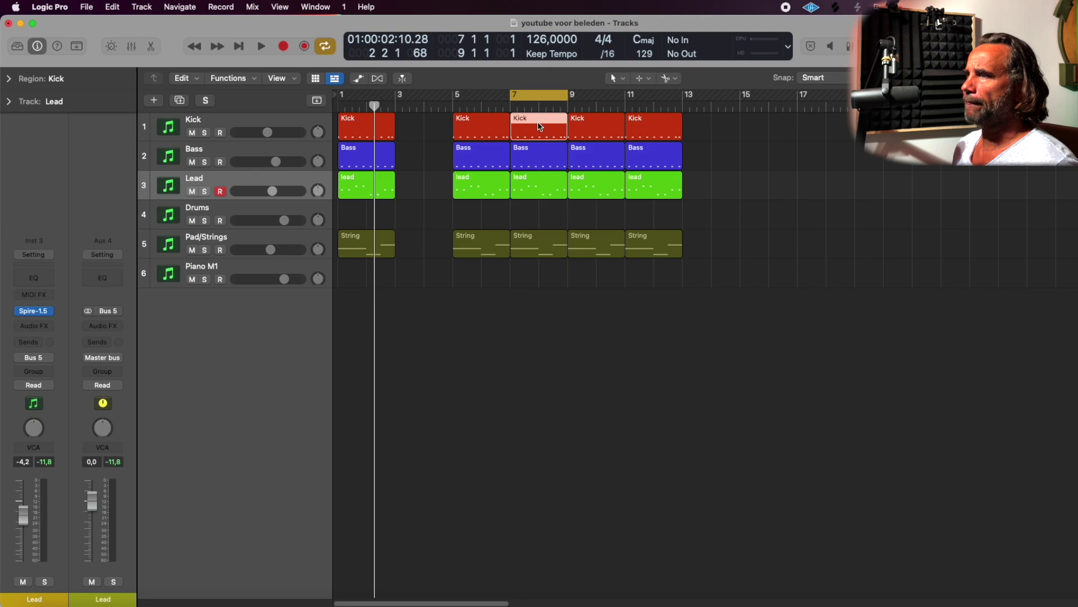
pyautogui.doubleClick(540, 127)
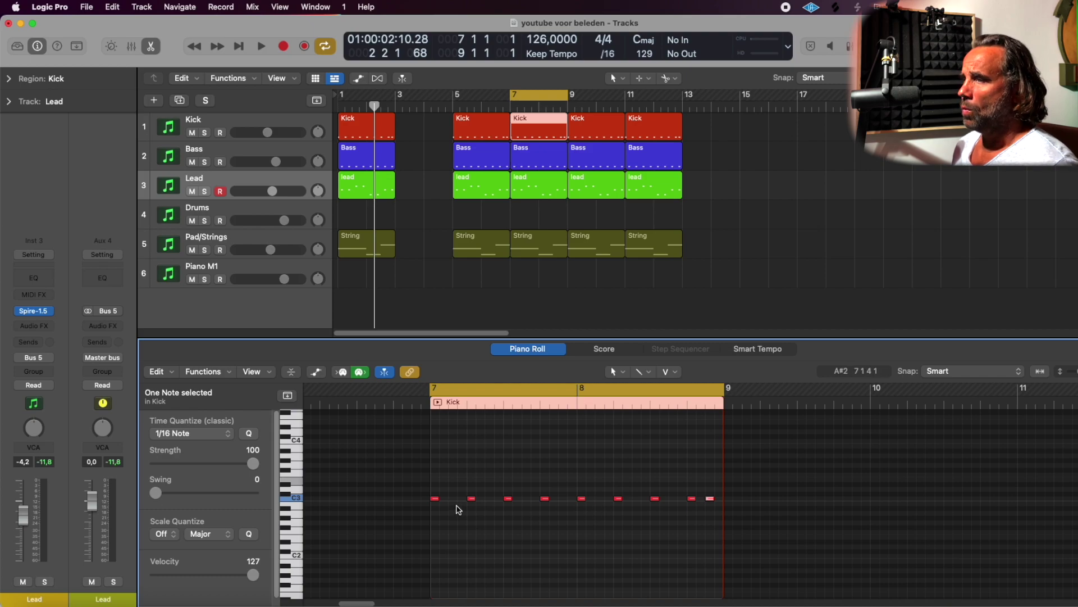
pyautogui.click(472, 498)
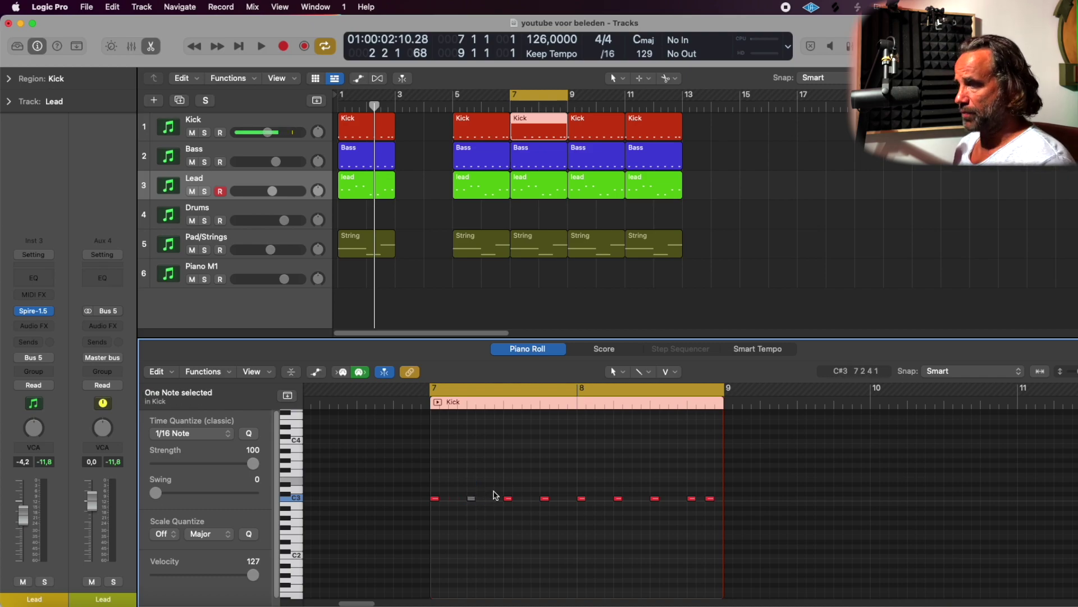
pyautogui.click(545, 498)
pyautogui.click(618, 498)
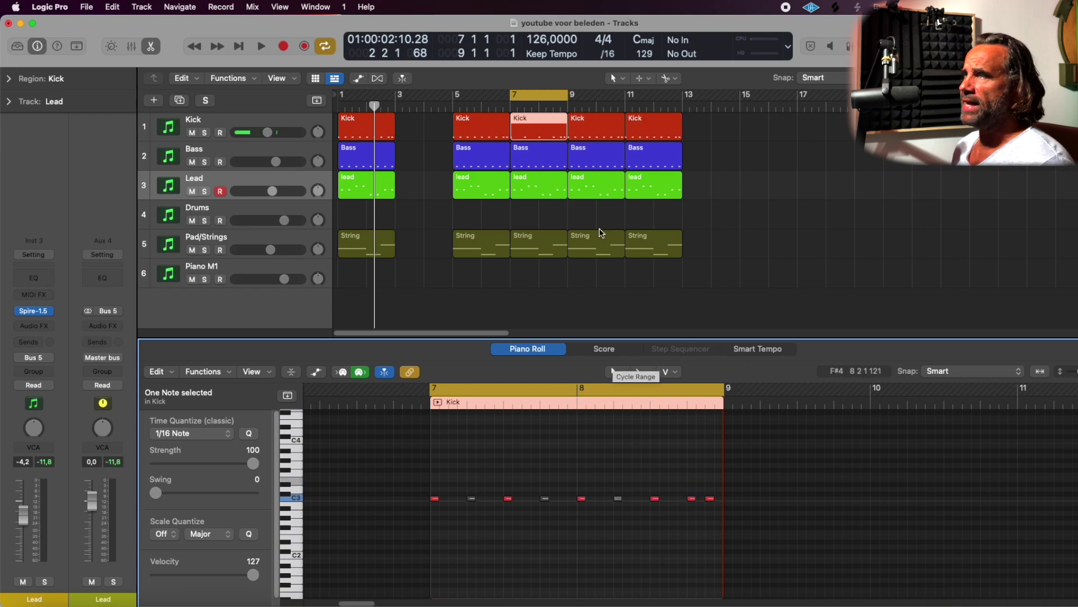
pyautogui.press('space')
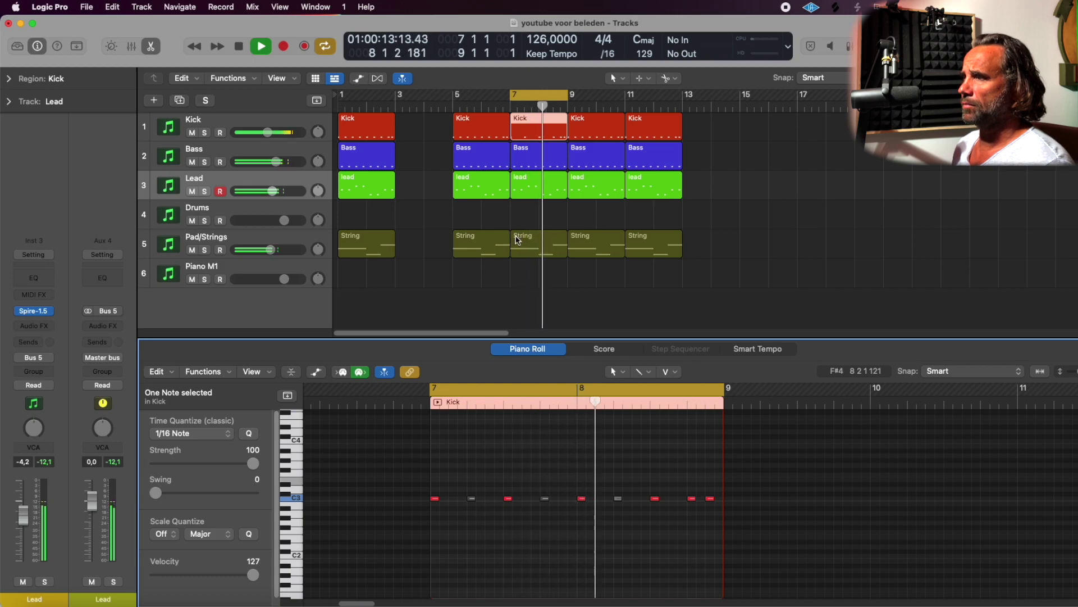
pyautogui.press('space')
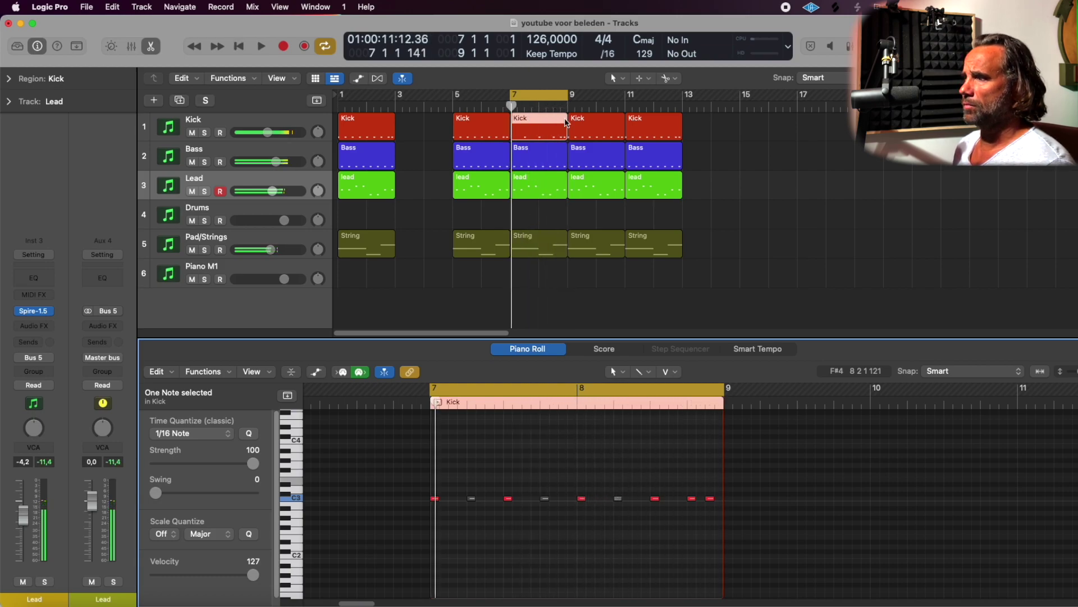
# Cycle bars 9 to 11 and, in that lead region, extend the second E3 note to bar 10 and copy the first to beat 4
pyautogui.moveTo(540, 102); pyautogui.dragTo(599, 113)
pyautogui.click(589, 180)
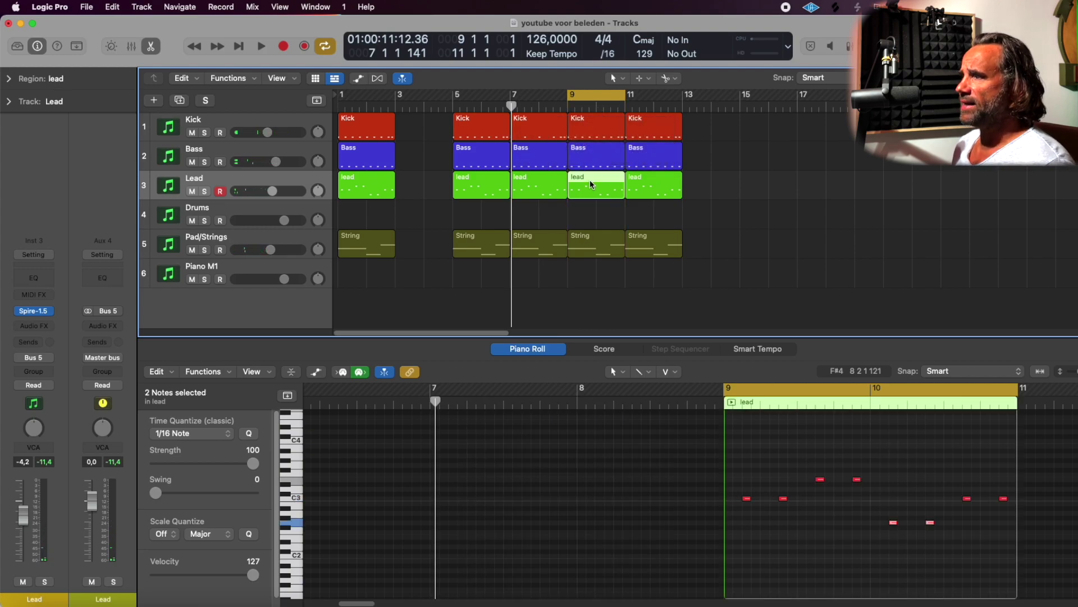
pyautogui.hscroll(5, 715, 517)
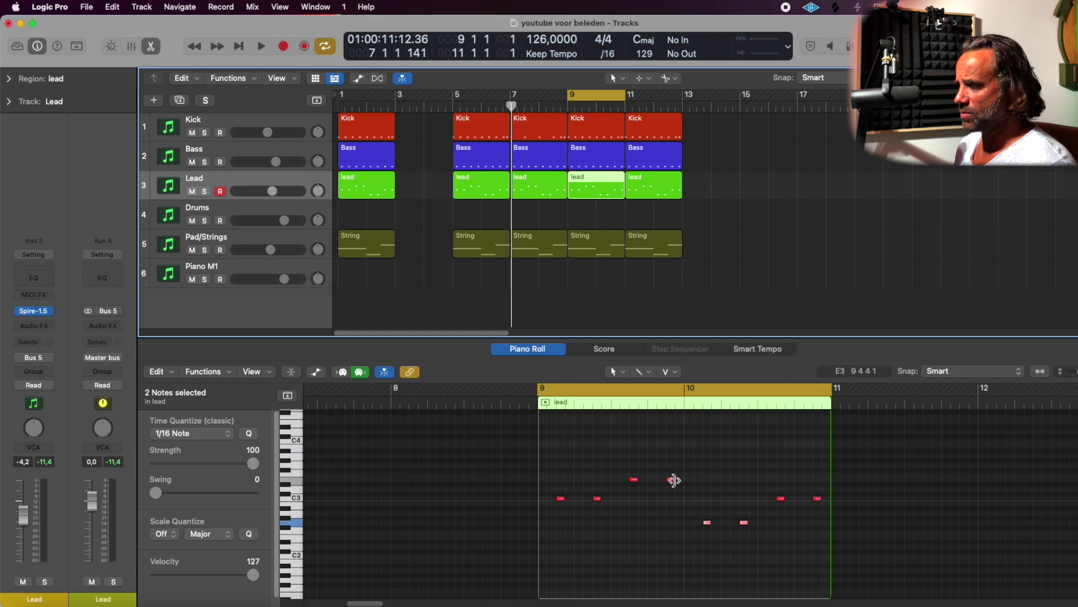
pyautogui.moveTo(674, 479); pyautogui.dragTo(684, 481)
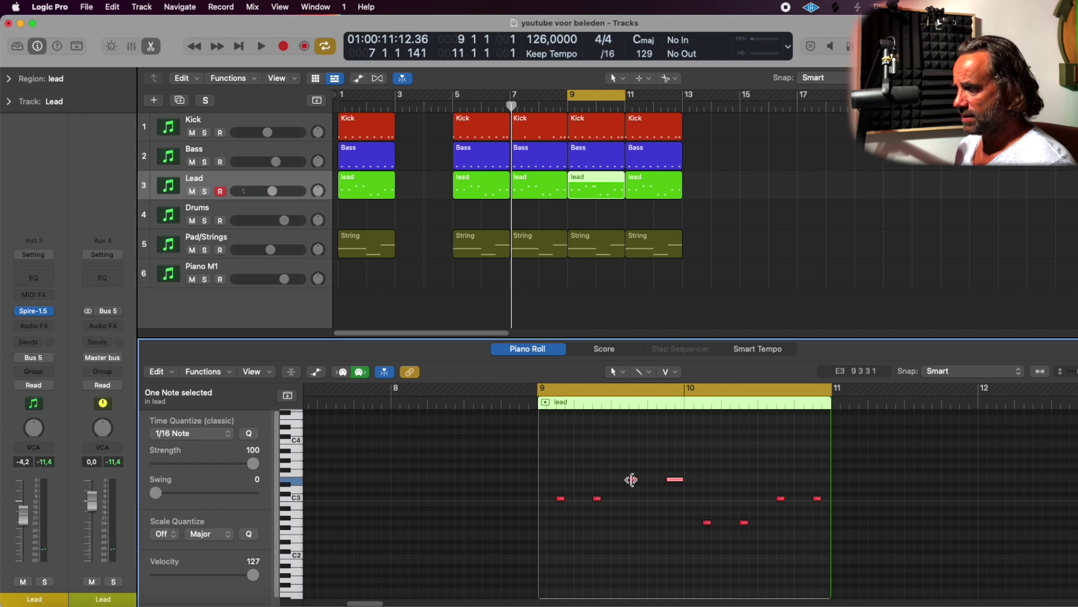
pyautogui.moveTo(636, 481); pyautogui.dragTo(652, 483)
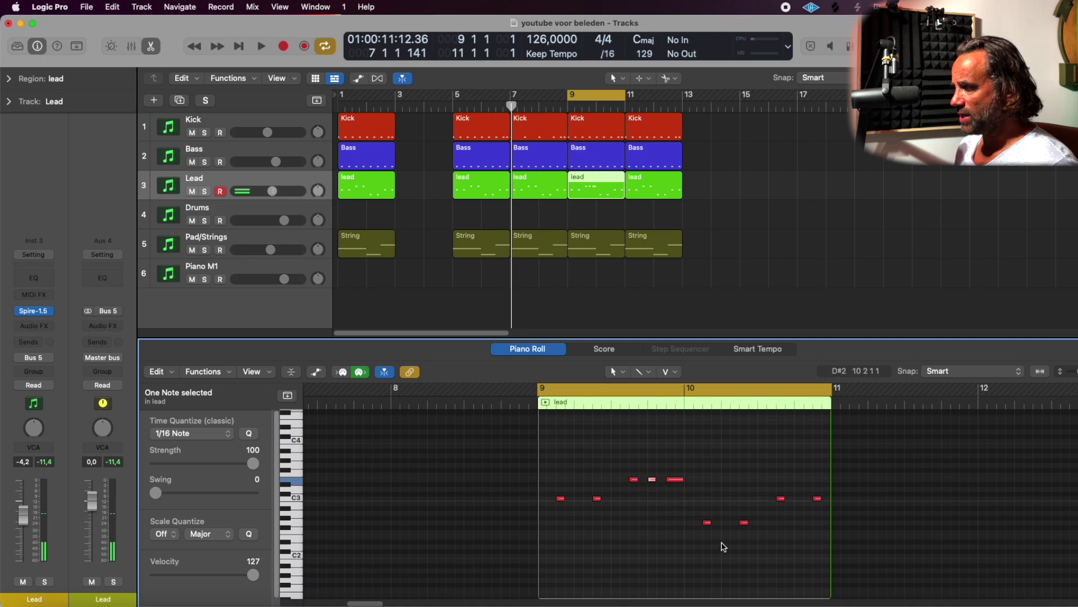
# Copy the C3 note in bar 10 of the lead region to position 10 4 1 1 and play the section
pyautogui.keyDown('super'); pyautogui.click(799, 498); pyautogui.keyUp('super')
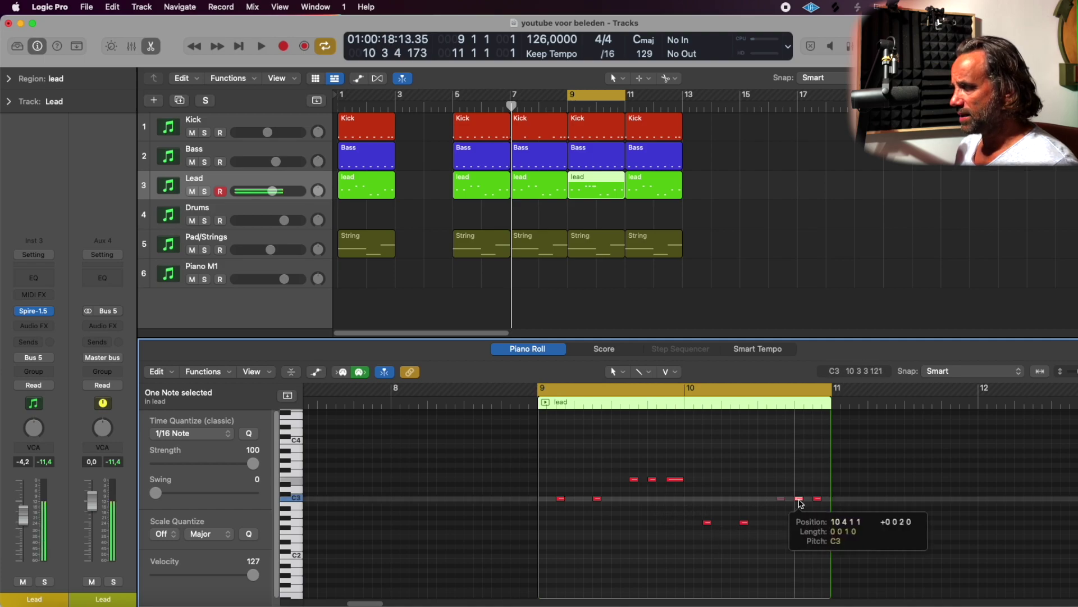
pyautogui.press('space')
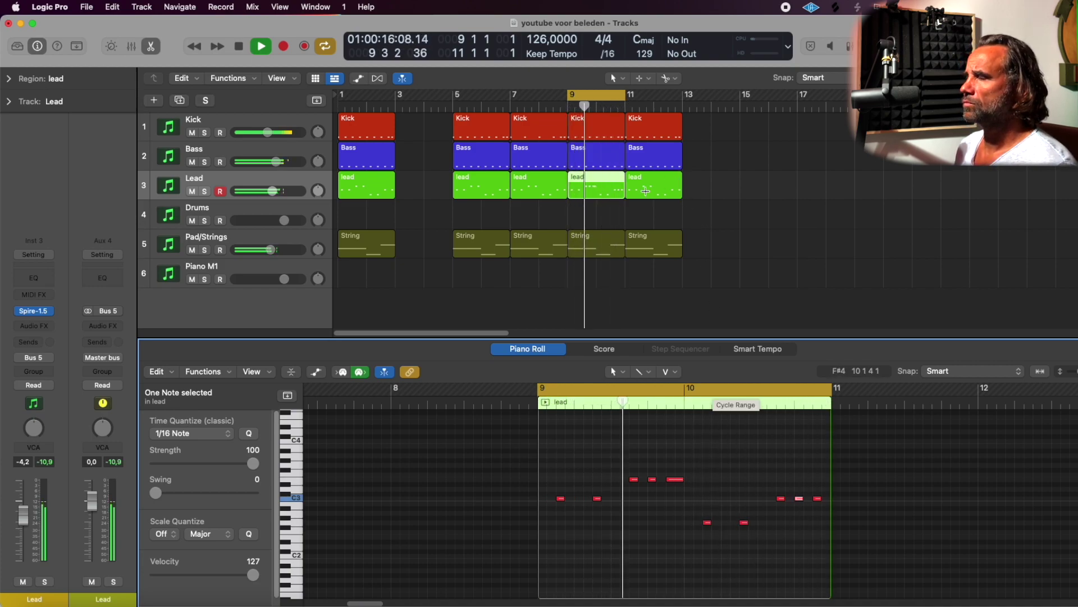
pyautogui.press('space')
# Cycle bars 11 to 13, shorten the String region's last E3 note to one beat, add a one-beat C3 after it, and play
pyautogui.moveTo(604, 92); pyautogui.dragTo(663, 94)
pyautogui.click(658, 247)
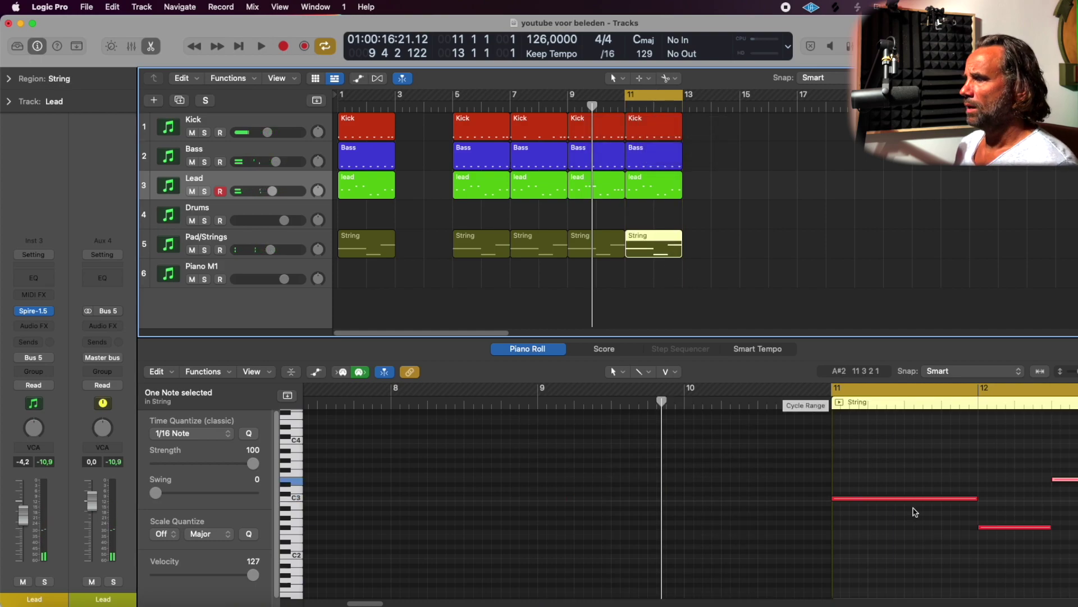
pyautogui.hscroll(5, 733, 501)
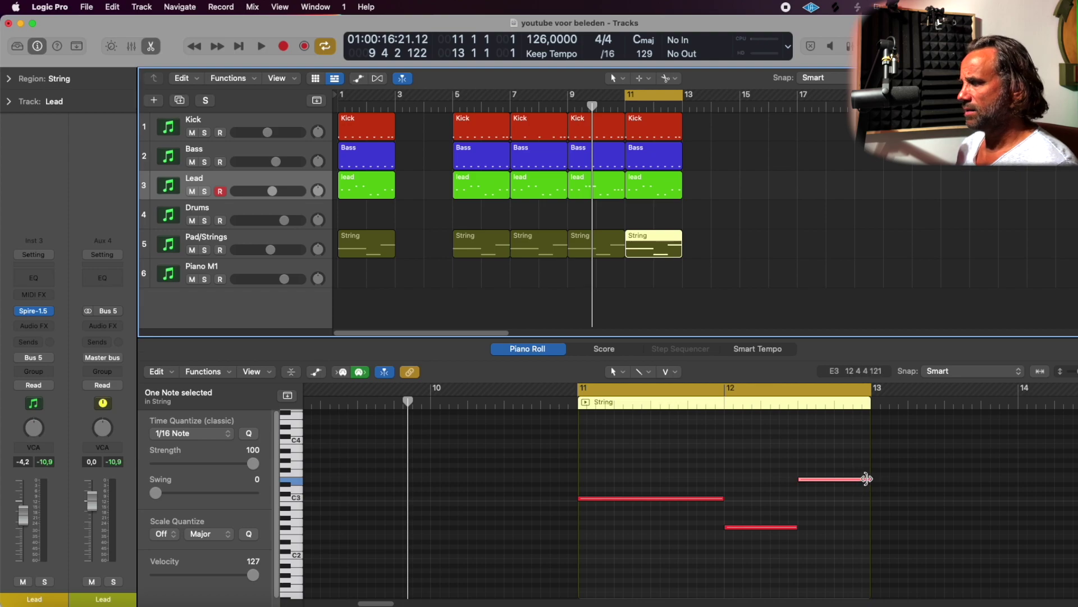
pyautogui.moveTo(870, 479); pyautogui.dragTo(866, 502)
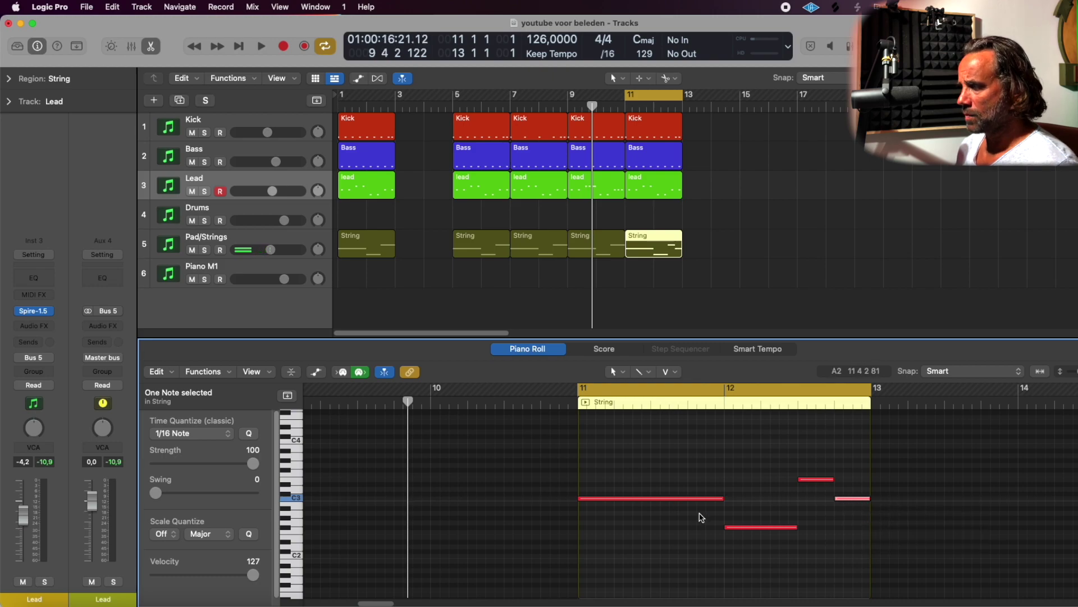
pyautogui.moveTo(720, 499); pyautogui.dragTo(724, 500)
pyautogui.press('space')
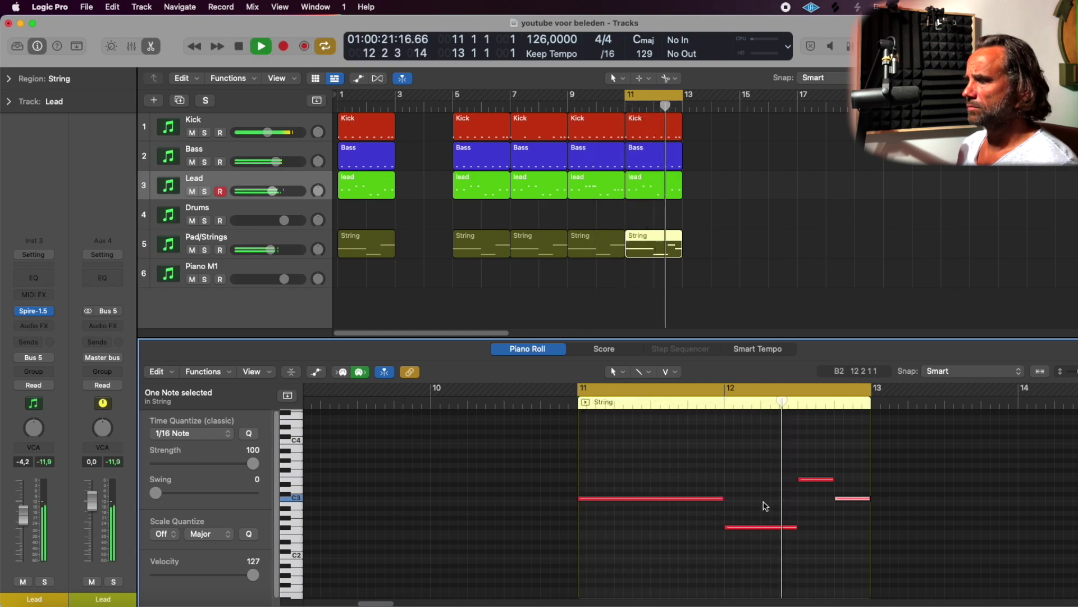
pyautogui.press('space')
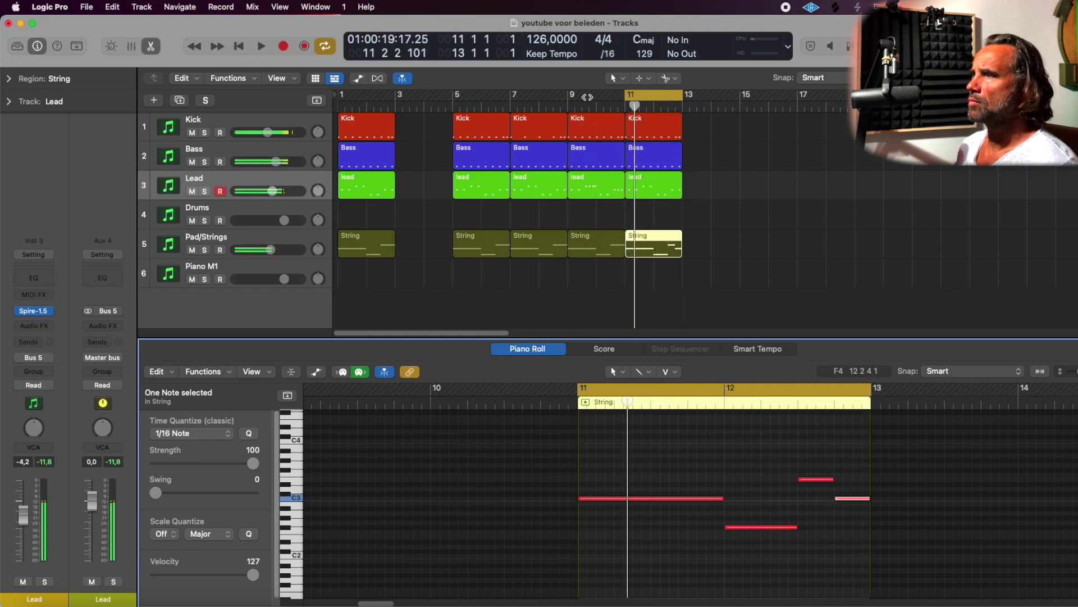
# Extend the cycle range to bars 5 to 13 and play all four variations in sequence
pyautogui.moveTo(637, 103); pyautogui.dragTo(453, 112)
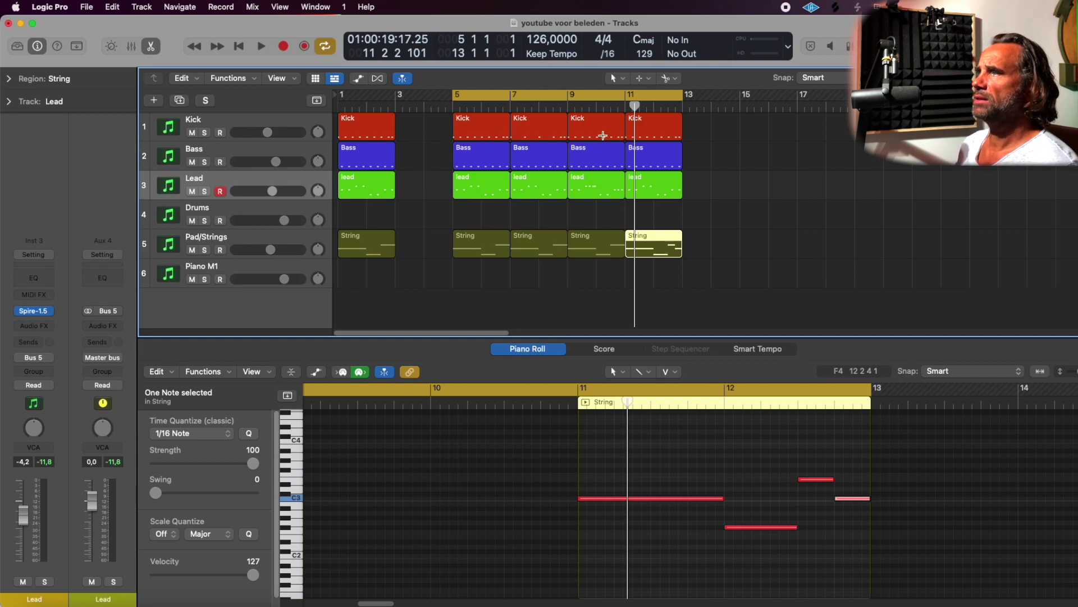
pyautogui.press('space')
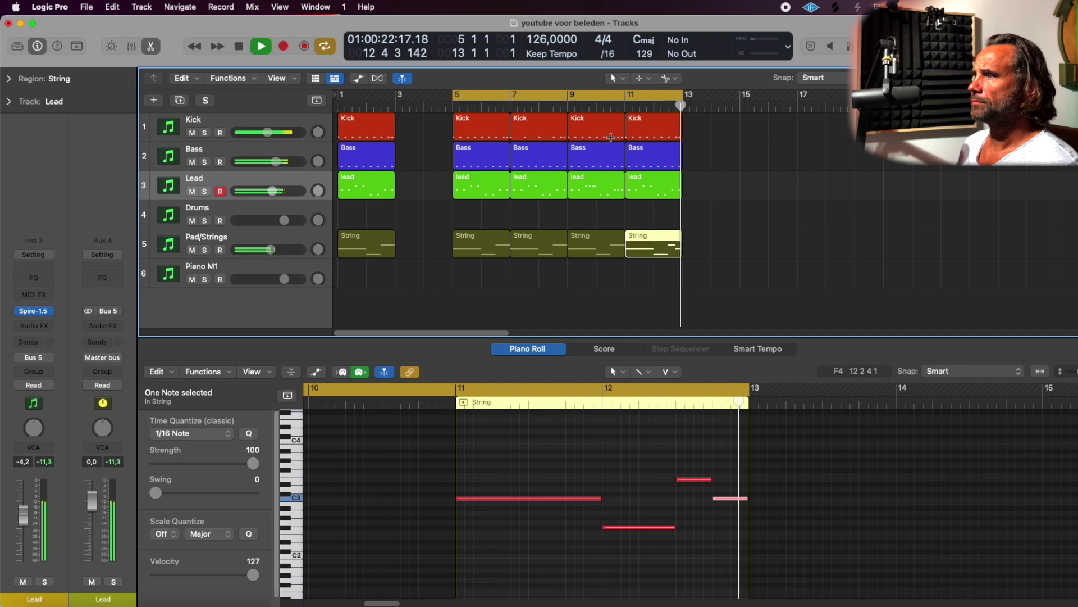
pyautogui.press('space')
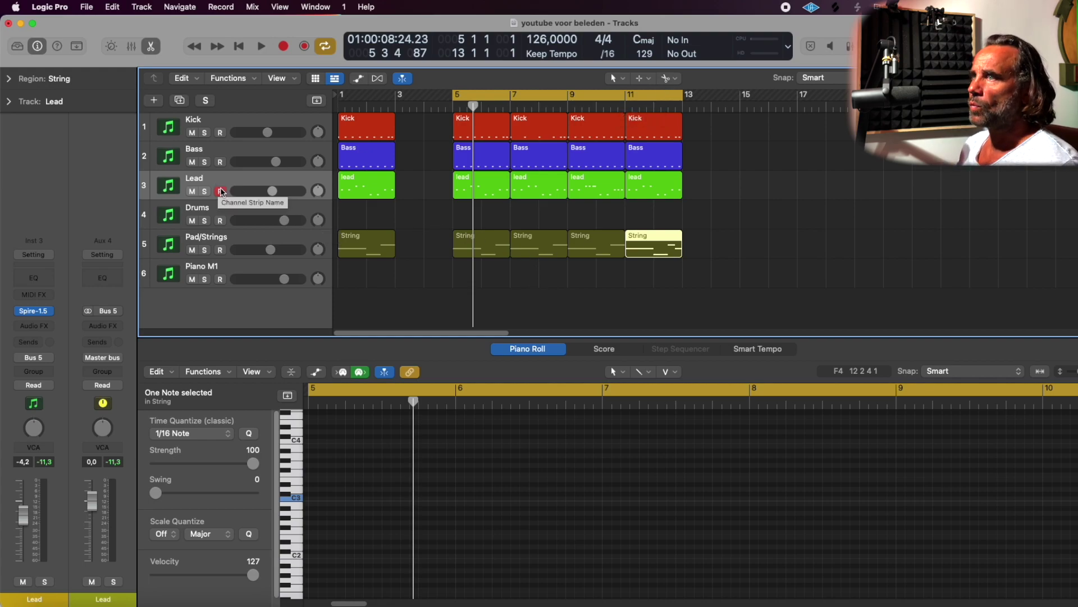
# Duplicate the Lead track, move the lead region at bar 9 onto the new track, and solo that track
pyautogui.click(186, 101)
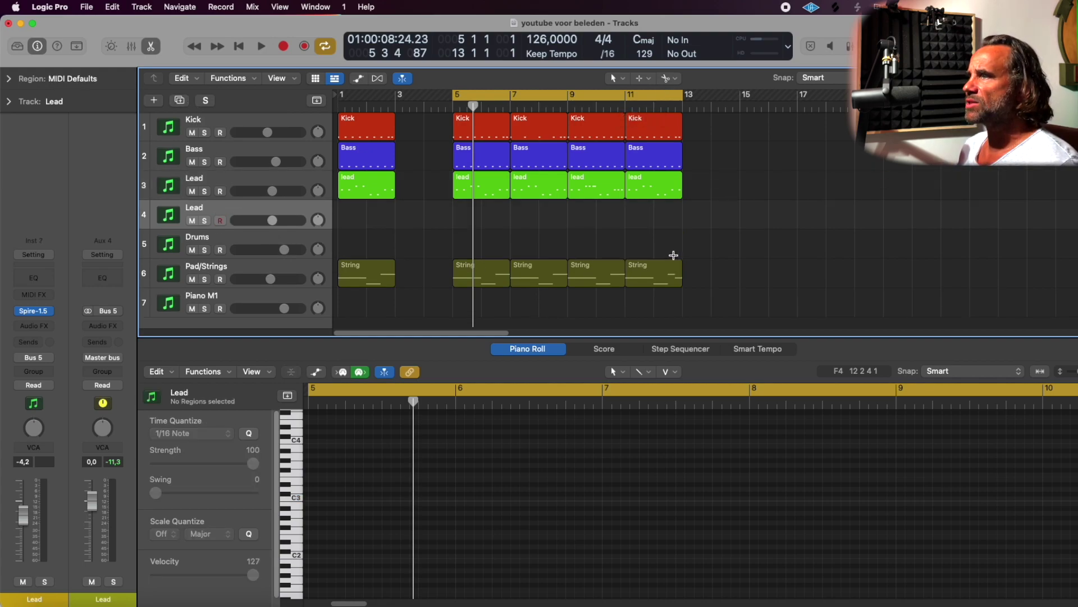
pyautogui.moveTo(582, 172); pyautogui.dragTo(591, 213)
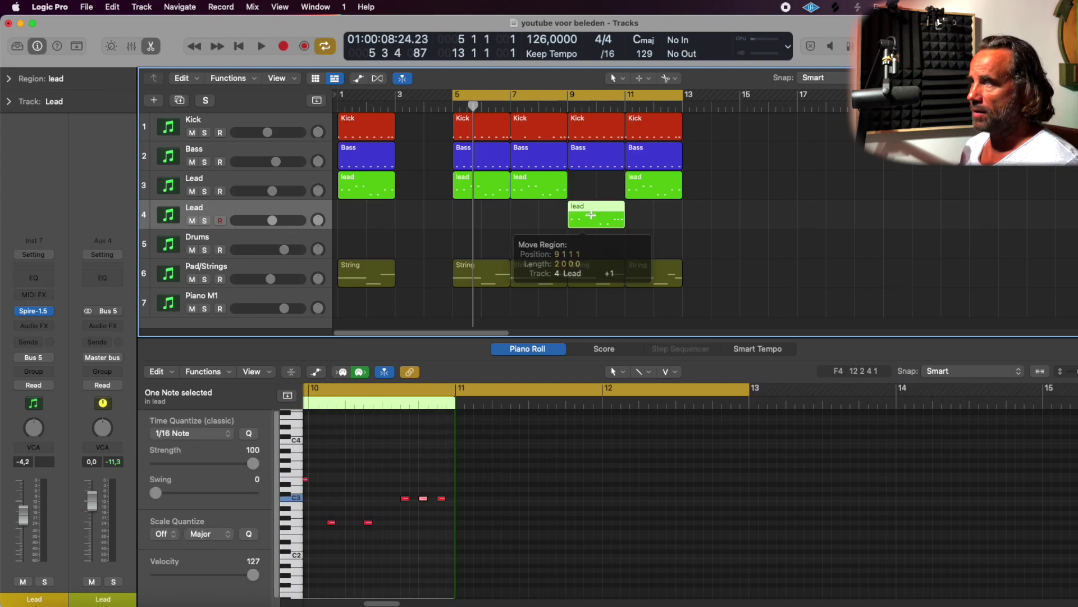
pyautogui.click(207, 221)
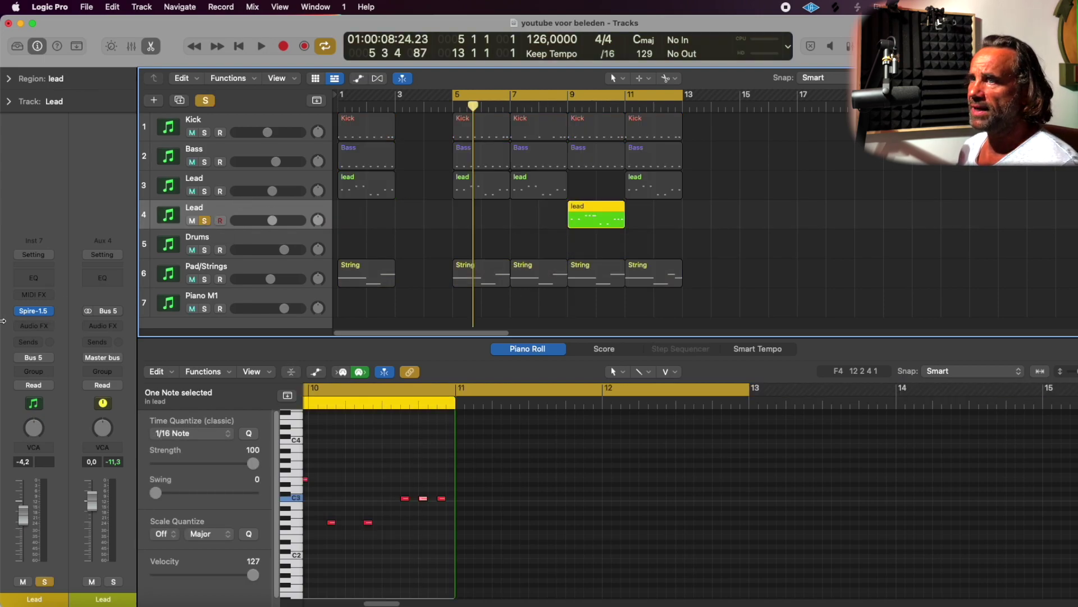
# Open the Spire-1.5 instrument on the duplicated Lead track and set the cycle range to bars 9 to 11
pyautogui.click(33, 310)
pyautogui.click(549, 108)
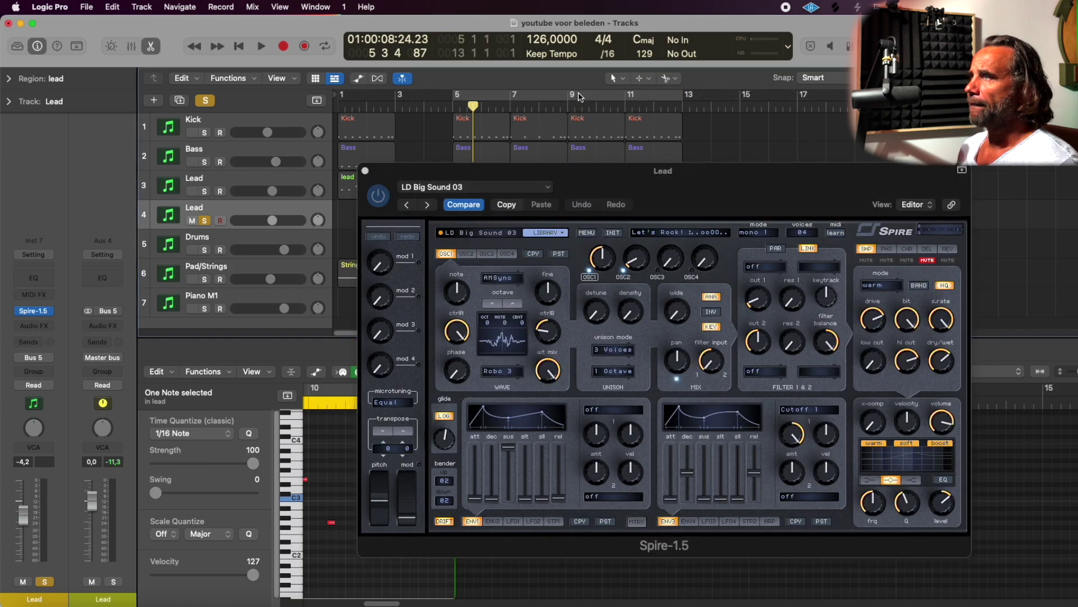
pyautogui.moveTo(550, 107); pyautogui.dragTo(627, 104)
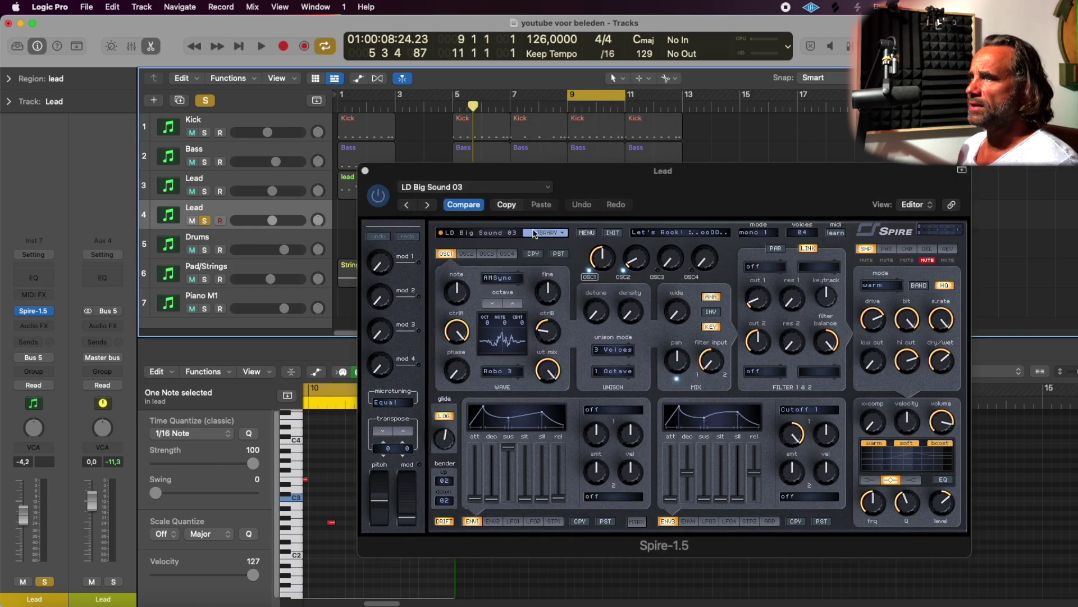
# Load the factory lead preset LD Blunt Saw V in Spire, play the soloed part with it, and close the instrument window
pyautogui.press('space')
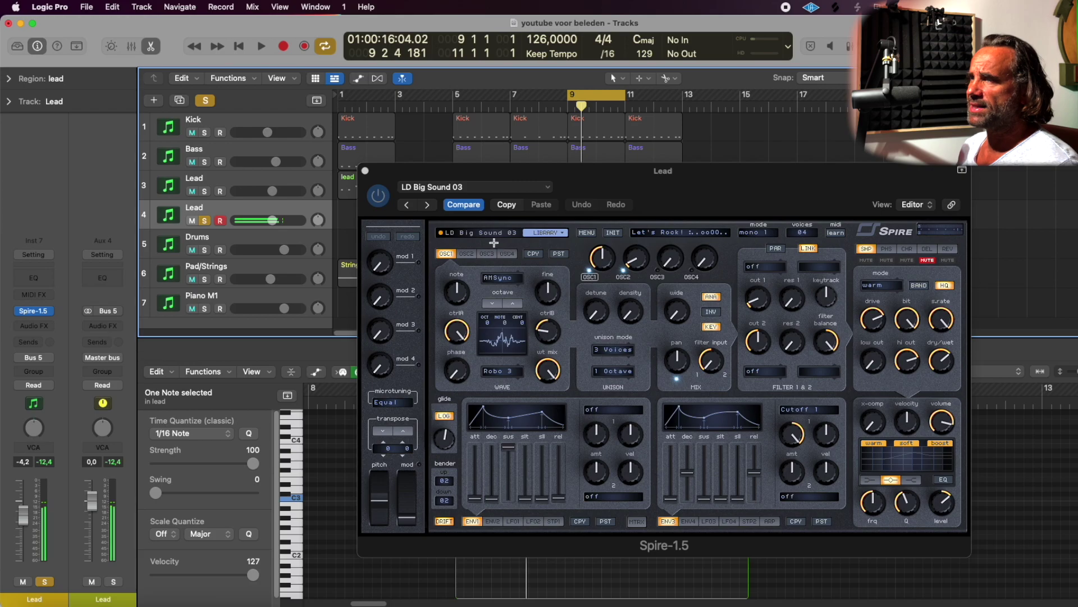
pyautogui.click(544, 232)
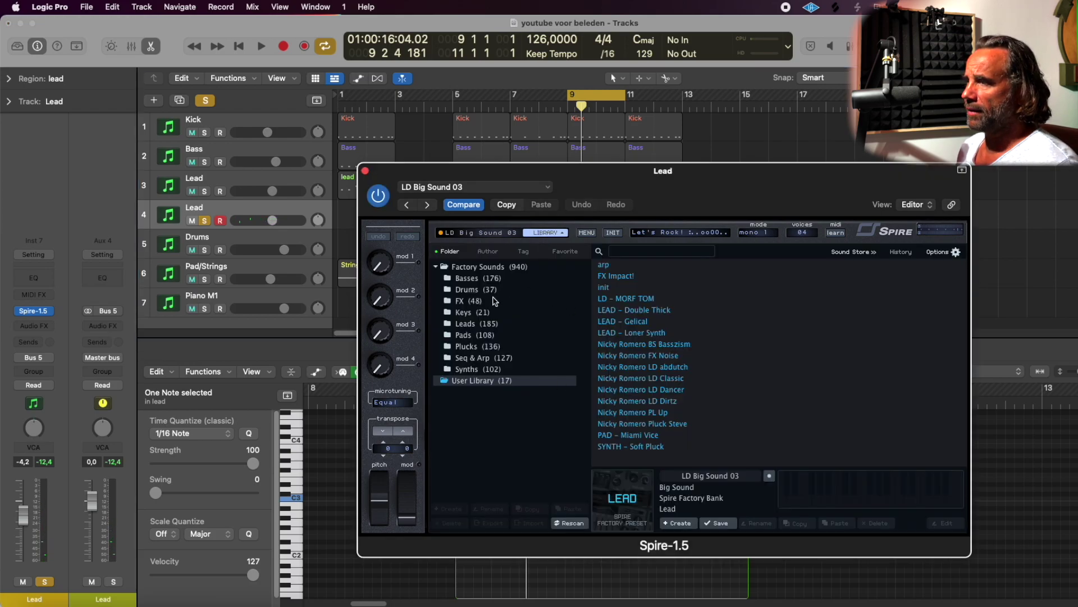
pyautogui.click(466, 326)
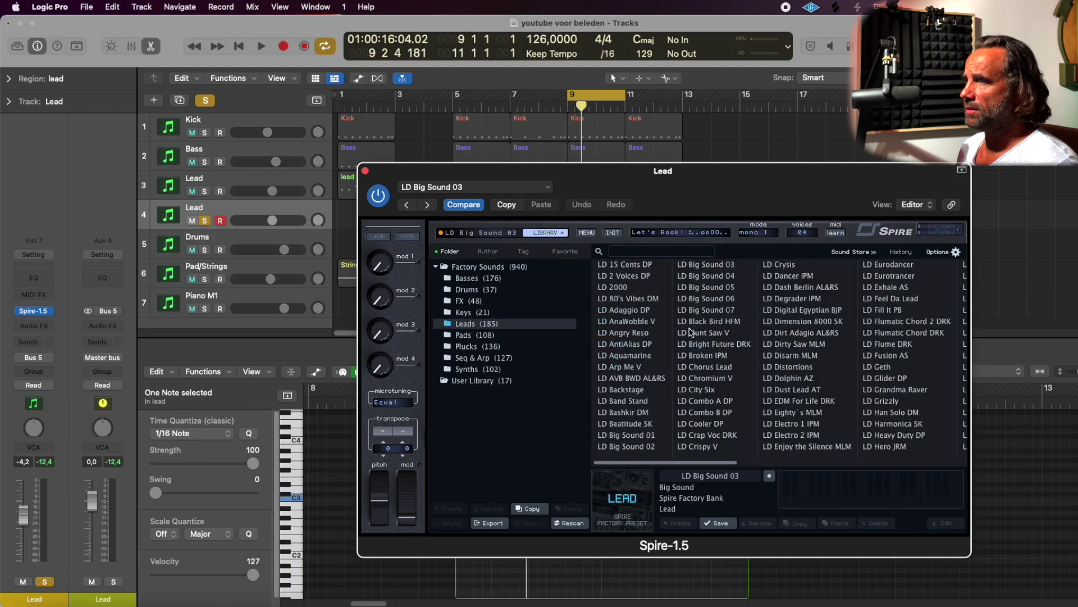
pyautogui.click(695, 332)
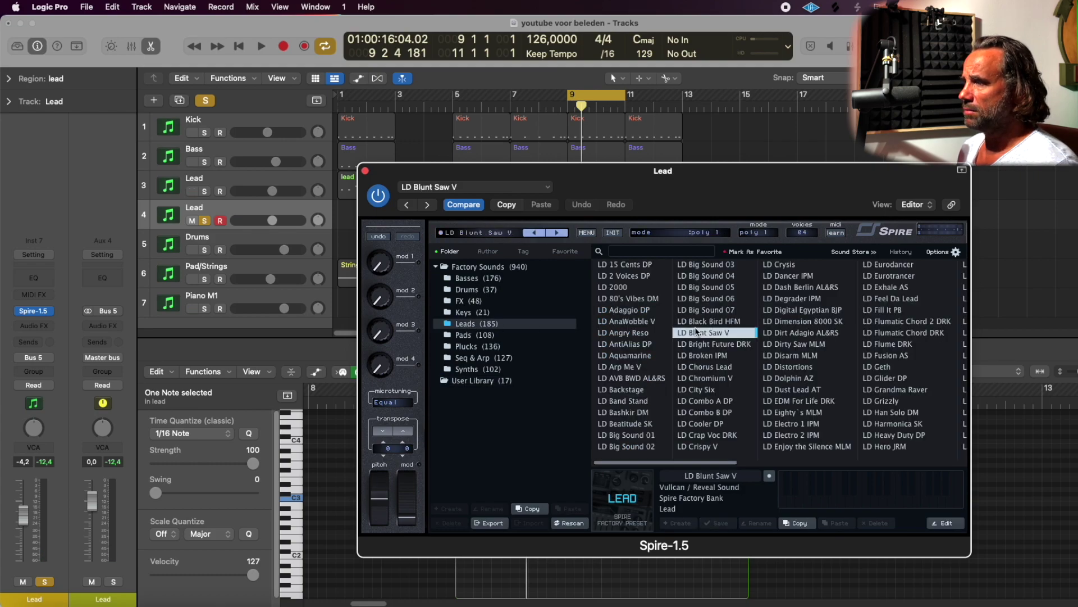
pyautogui.press('space')
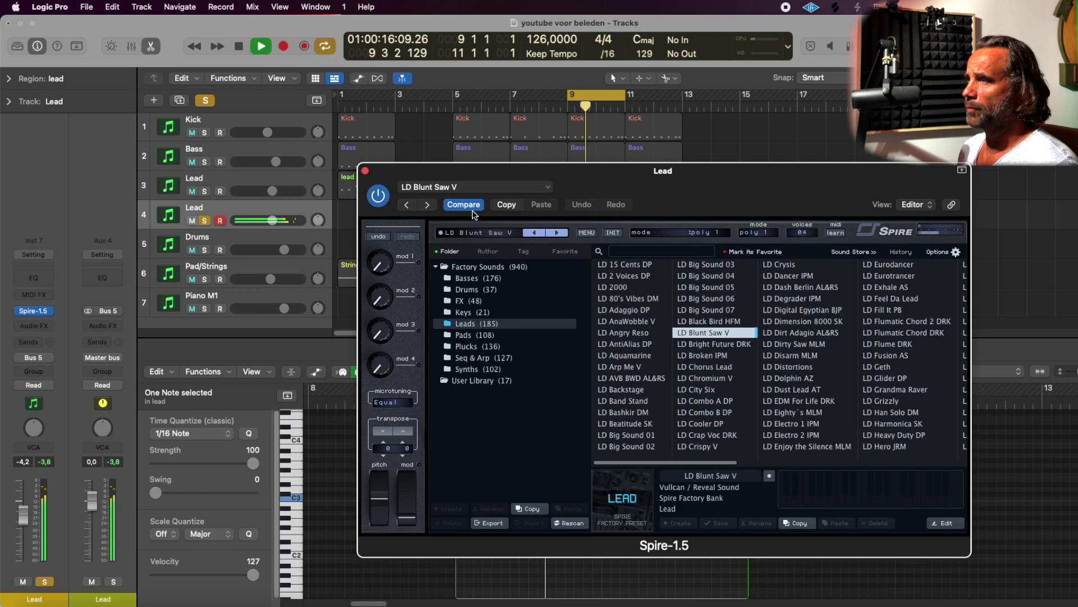
pyautogui.press('super+w')
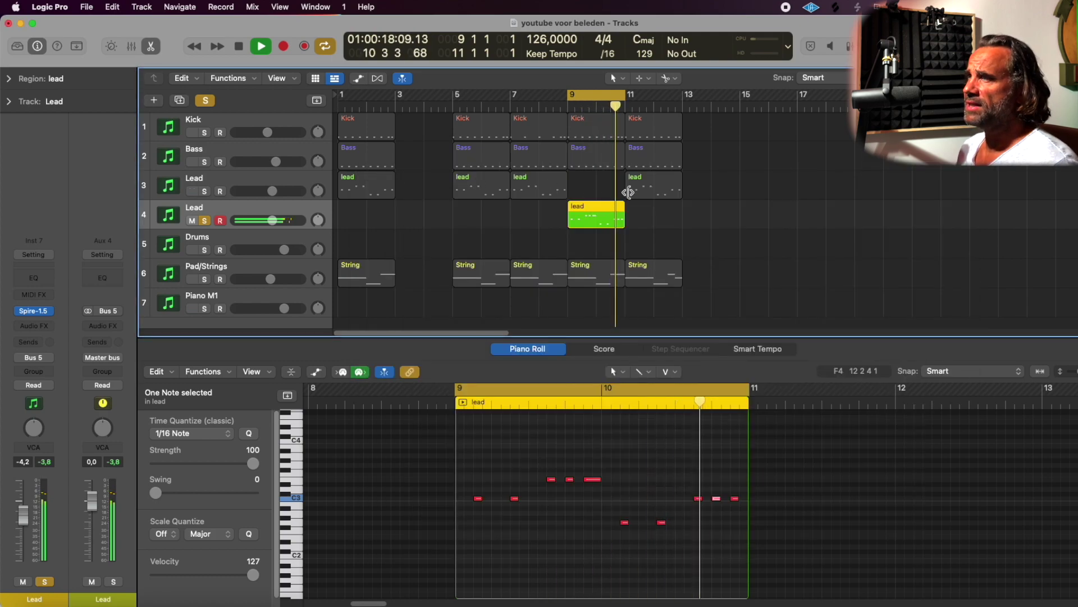
pyautogui.press('space')
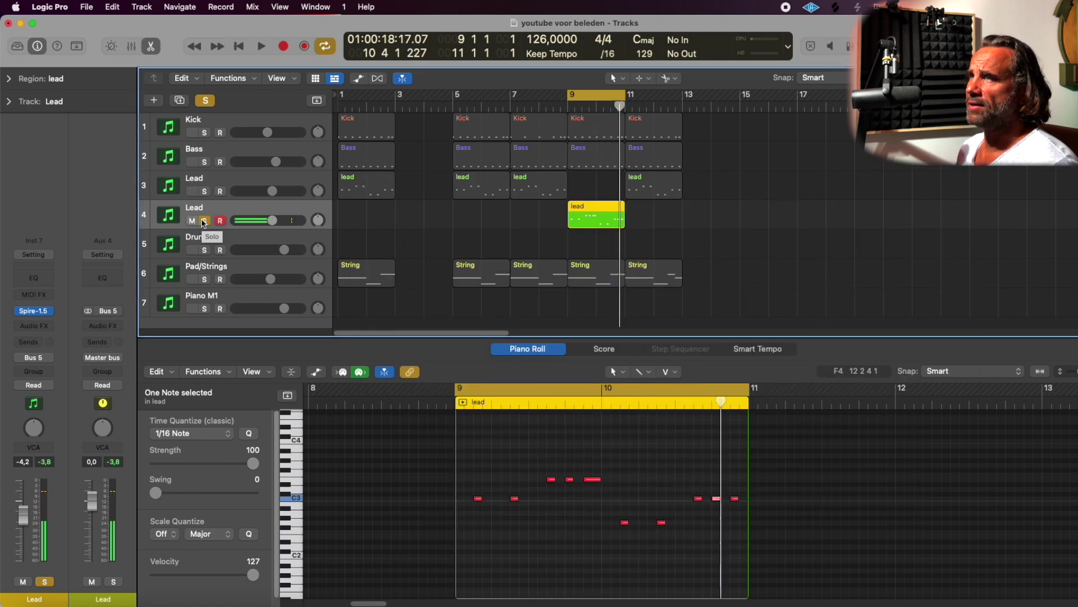
# Unsolo the duplicated Lead track, extend the cycle range to bars 5 to 13, and play the full arrangement
pyautogui.click(204, 220)
pyautogui.moveTo(454, 97); pyautogui.dragTo(683, 140)
pyautogui.press('space')
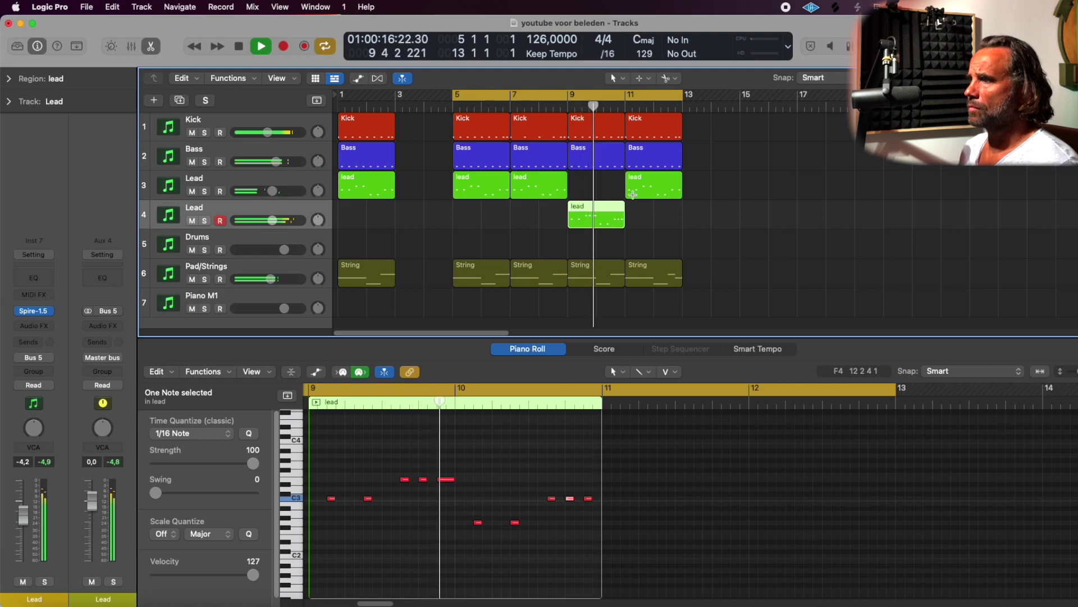
pyautogui.press('space')
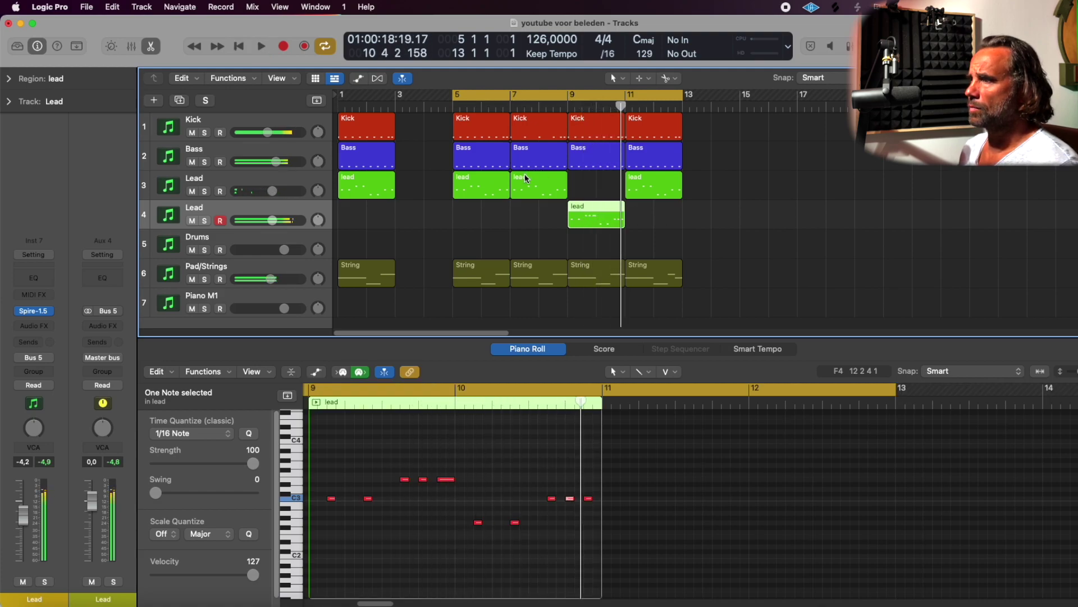
# Remove the original Lead track's bar 7 region and copy the duplicated track's bar 9 region to bar 7 on that same track
pyautogui.moveTo(526, 178); pyautogui.dragTo(598, 201)
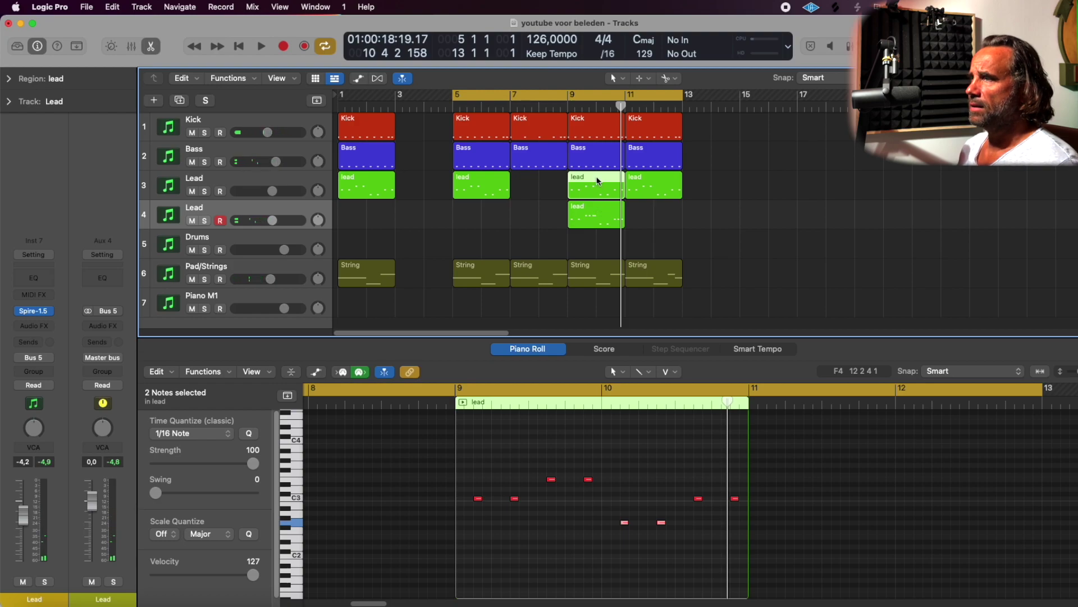
pyautogui.press('BackSpace')
pyautogui.moveTo(590, 205); pyautogui.dragTo(534, 190)
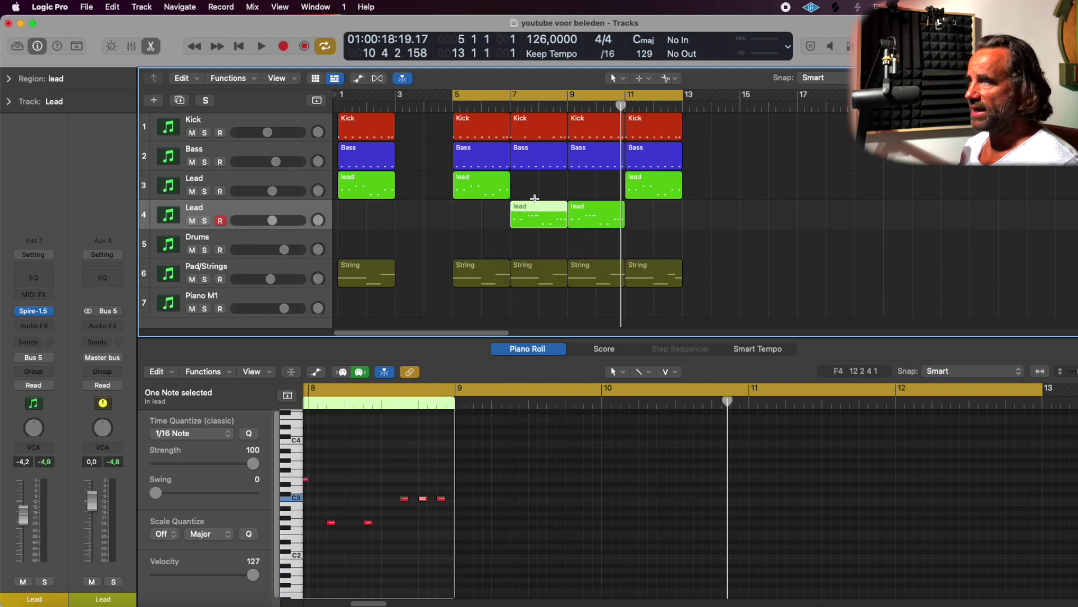
# Move the duplicated track's lead region at bar 9 back onto the original Lead track and play the cycle from bar 5
pyautogui.moveTo(607, 203); pyautogui.dragTo(607, 188)
pyautogui.press('space')
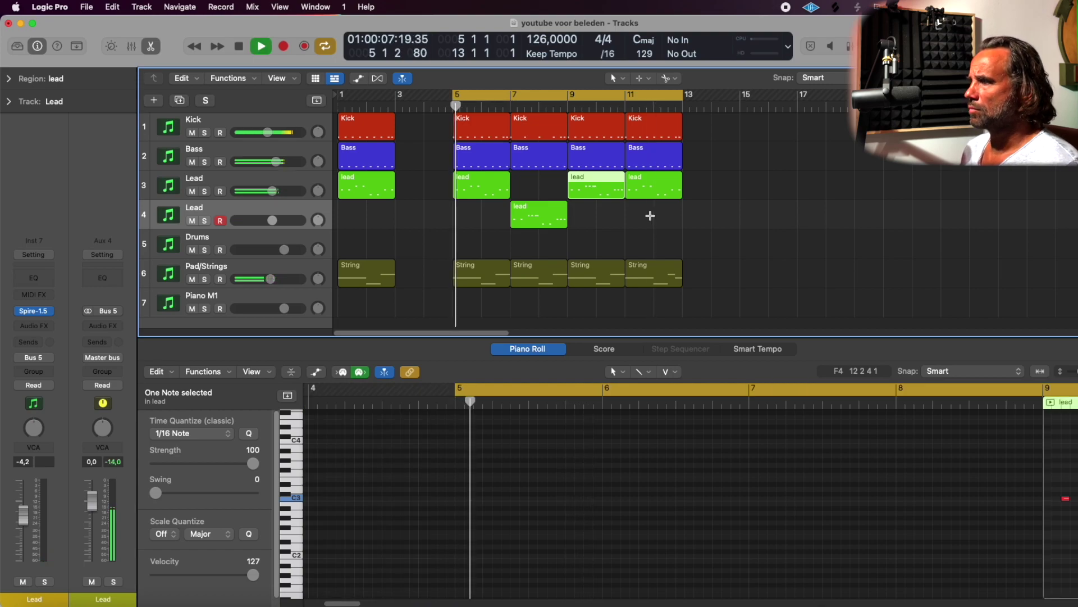
pyautogui.press('space')
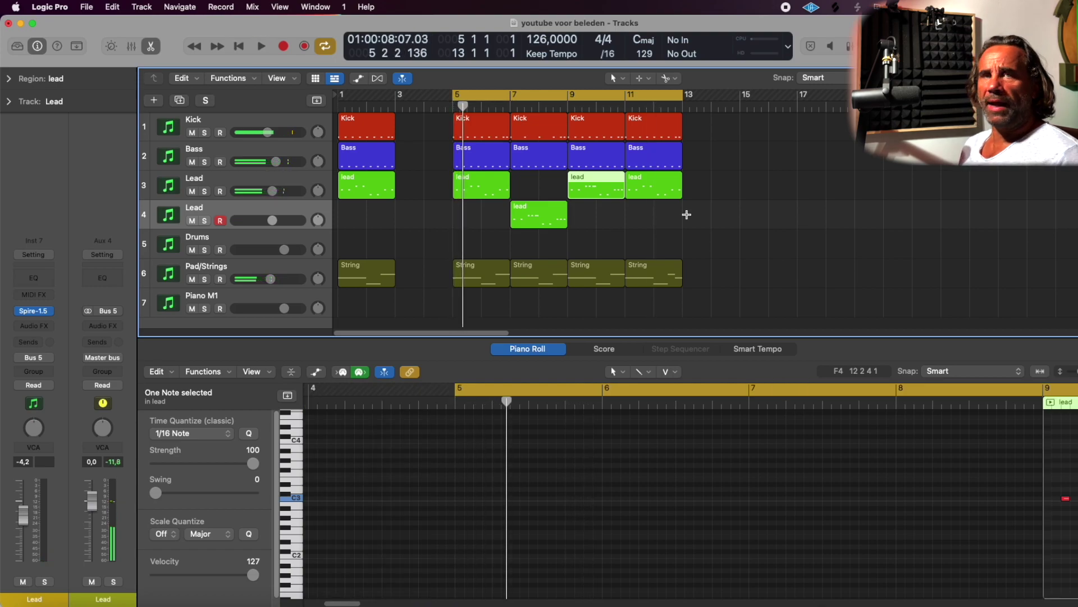